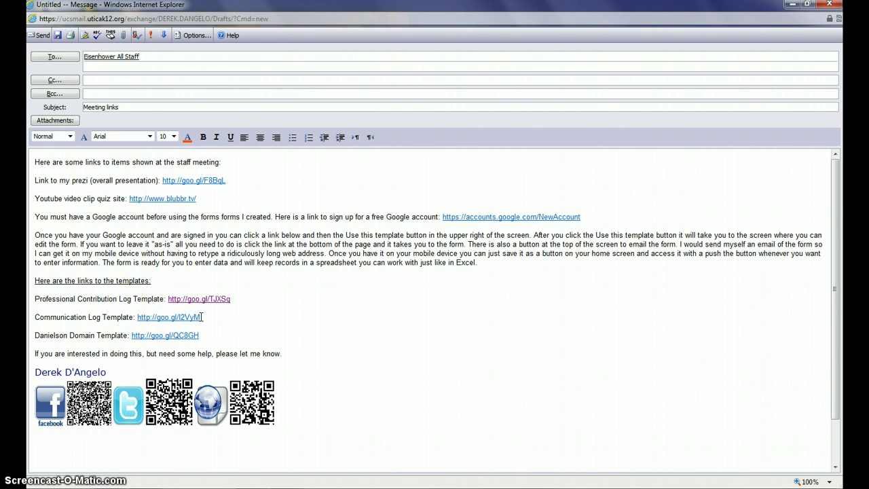
Step: Select and copy the Communication Log Template link in the 'Meeting links' email draft
drag(201, 317, 137, 317)
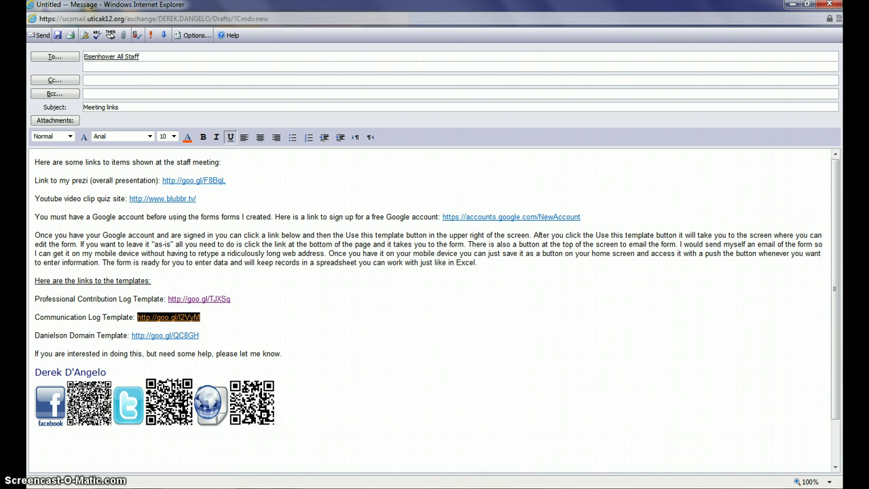
mouse_move(287, 485)
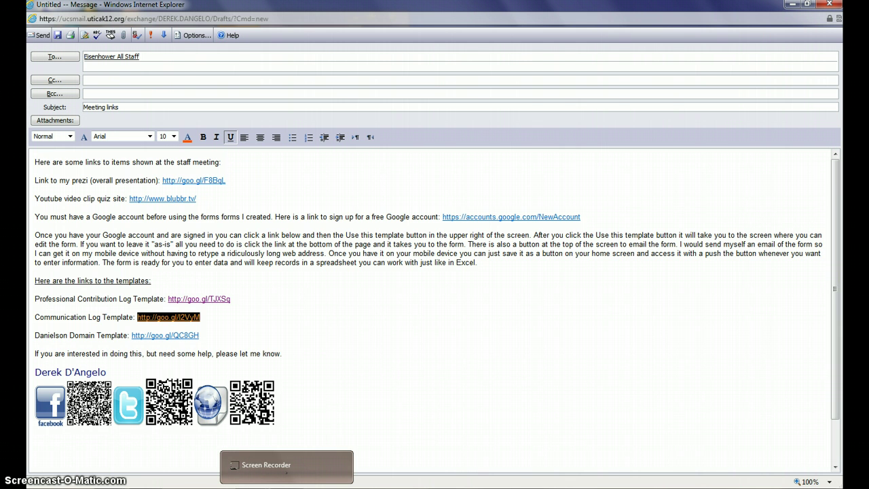
Step: Launch Chrome and load the Communication Log template preview from the pasted goo.gl link
click(791, 4)
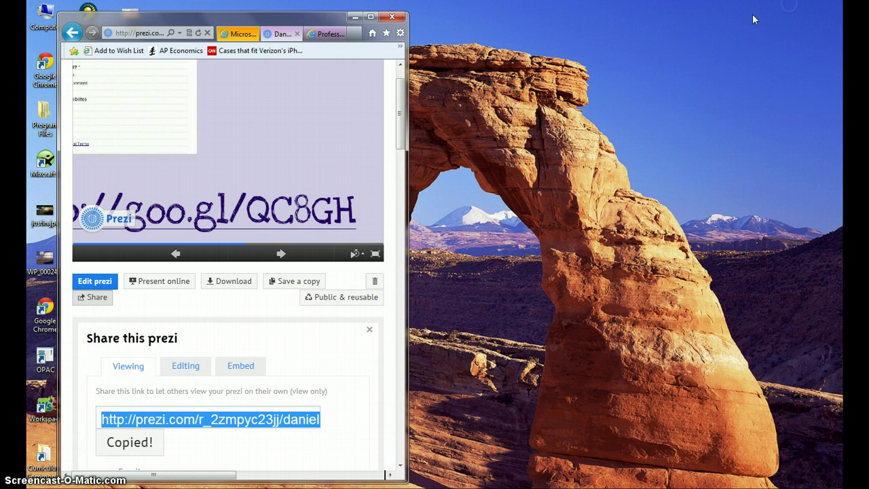
double_click(46, 64)
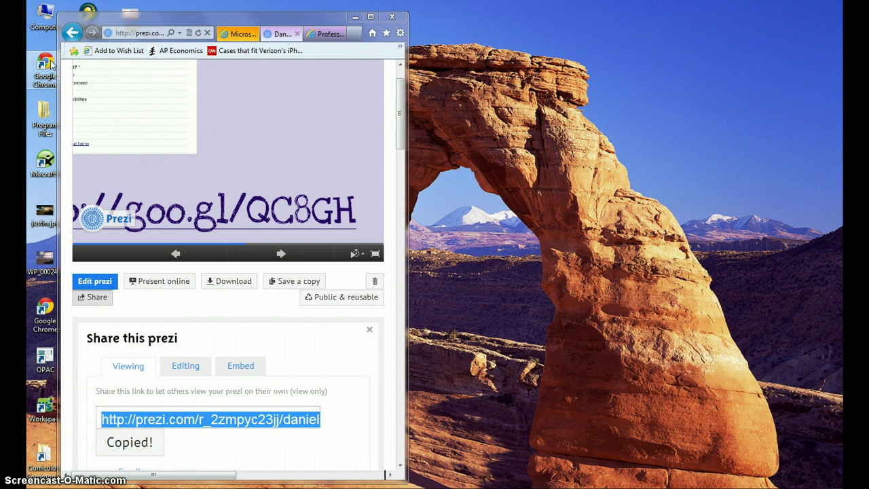
text(http://goo.gl/I2VyM)
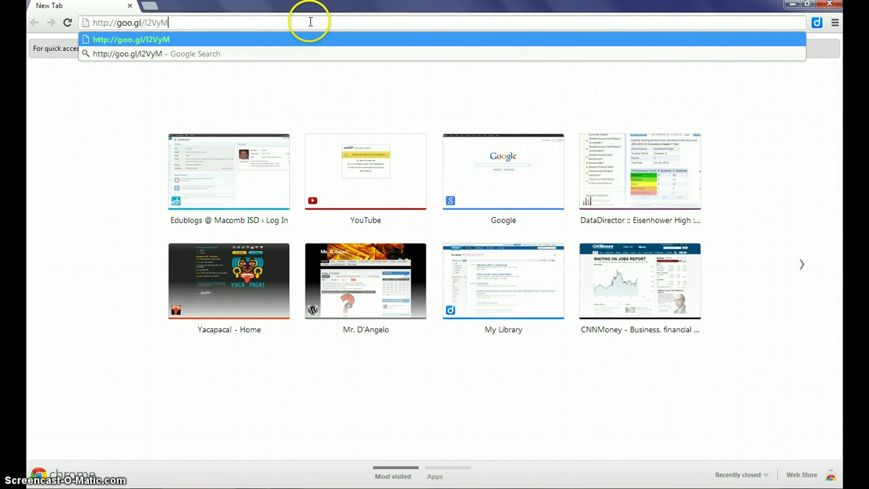
key(Return)
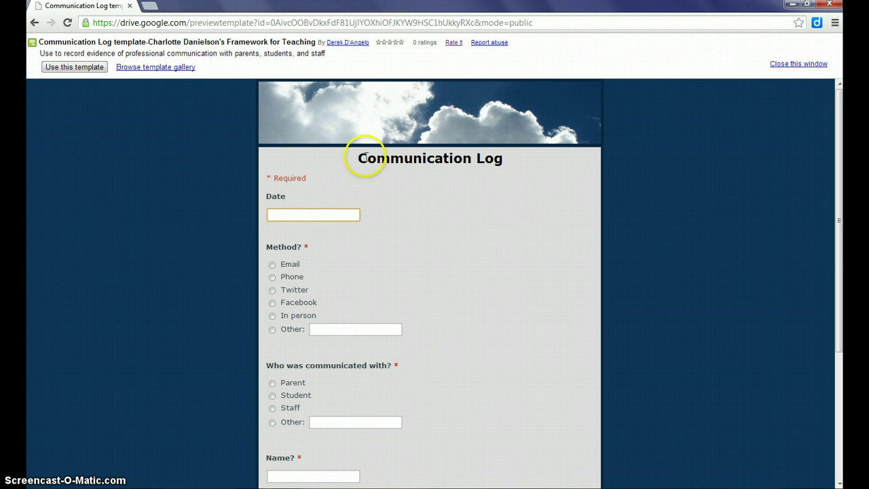
Step: Use the template to create an editable copy of the Communication Log form
click(82, 69)
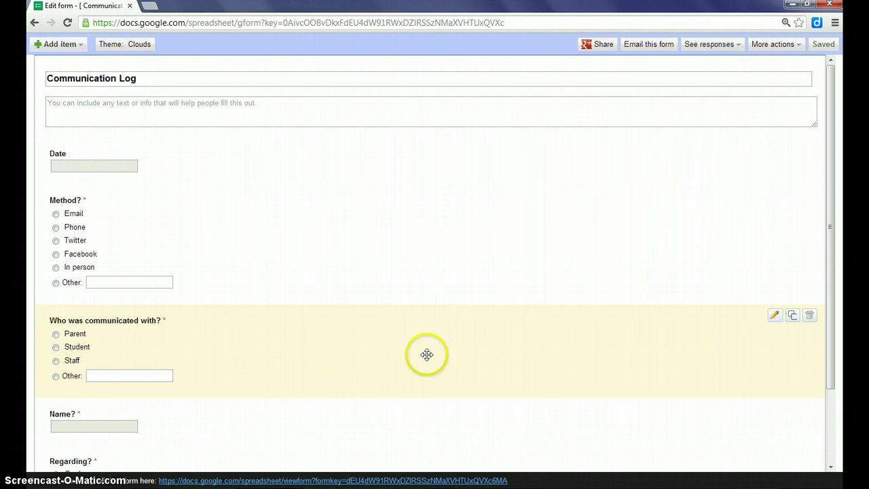
Step: On the live form, enter Date 1/9/2013, method Email, contact Parent, and the contact's name
click(286, 481)
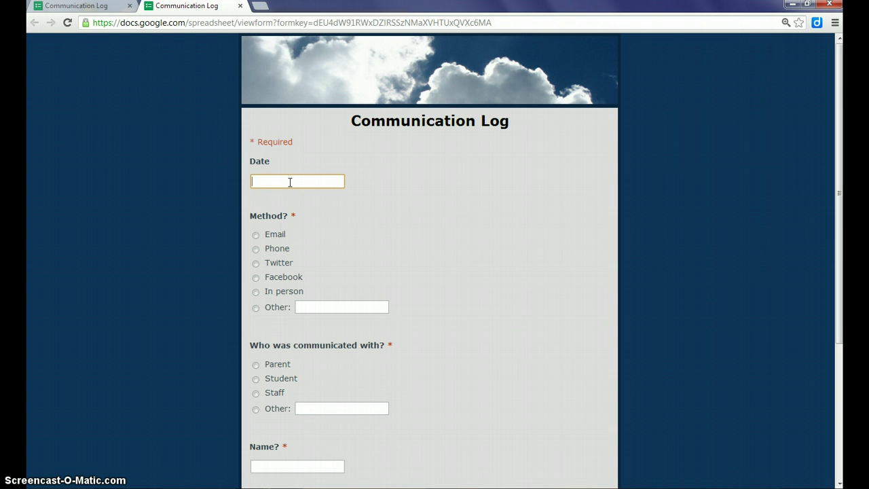
text(1/)
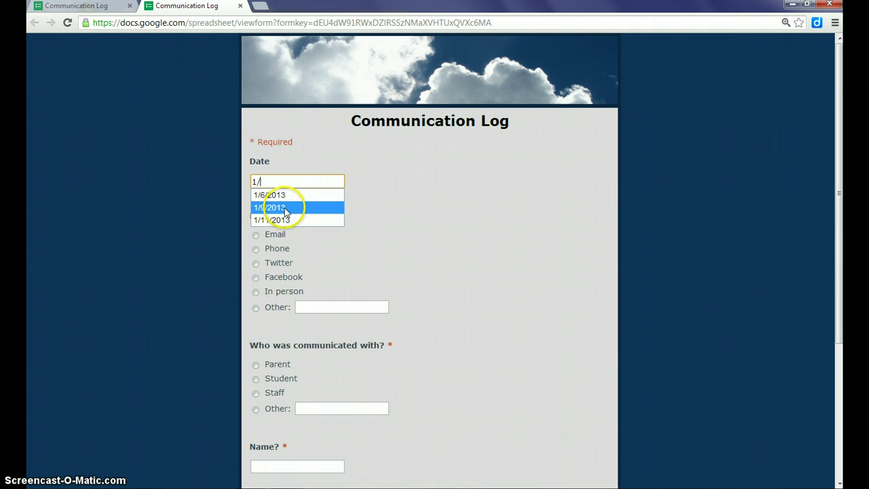
click(280, 207)
click(256, 236)
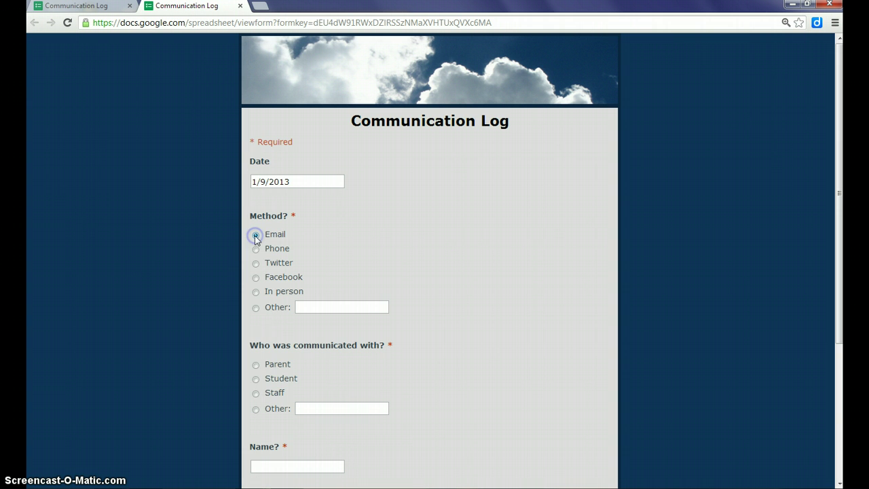
click(258, 366)
click(279, 466)
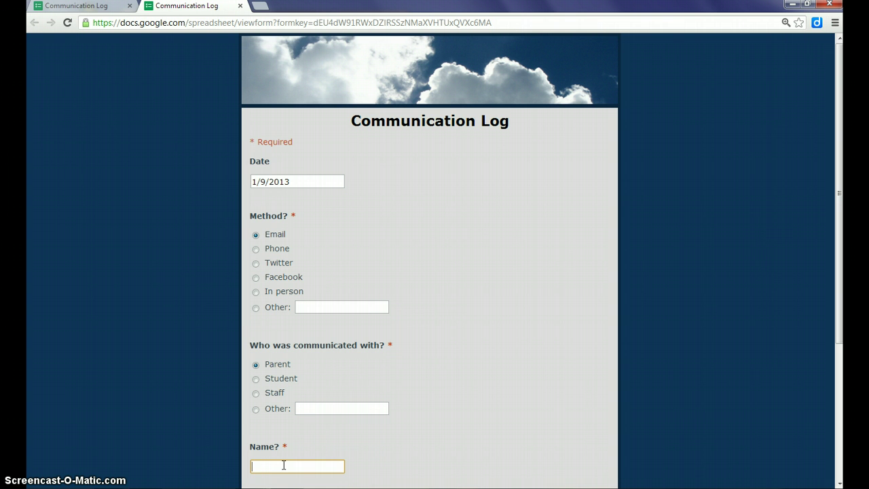
text(Frank)
Step: Choose Homework as the topic, submit the response, and start another blank response
scroll(371, 438, down, 3)
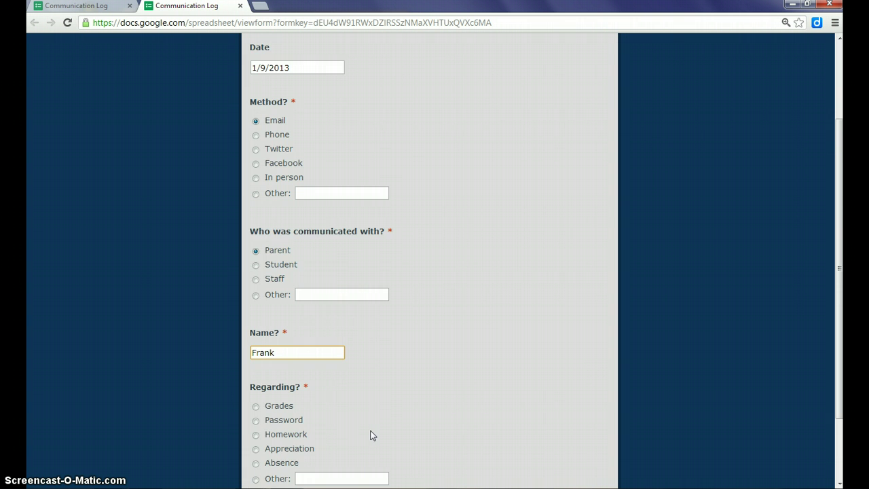
click(256, 378)
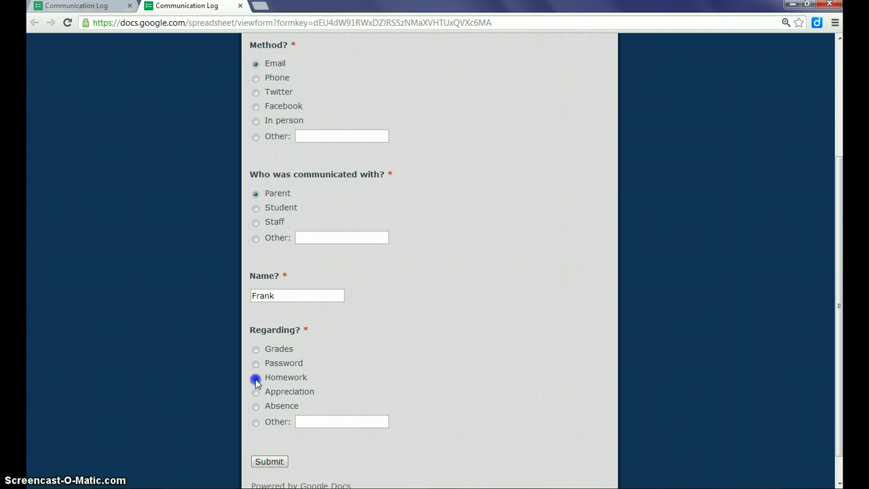
click(271, 462)
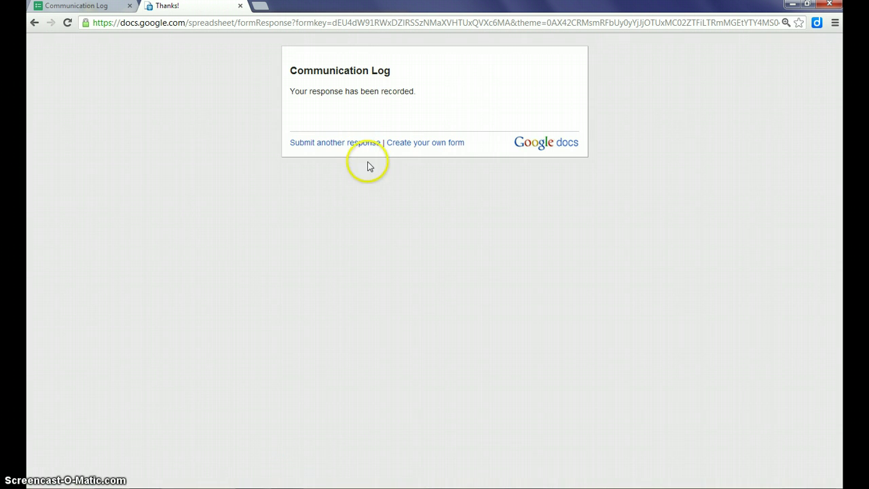
click(353, 144)
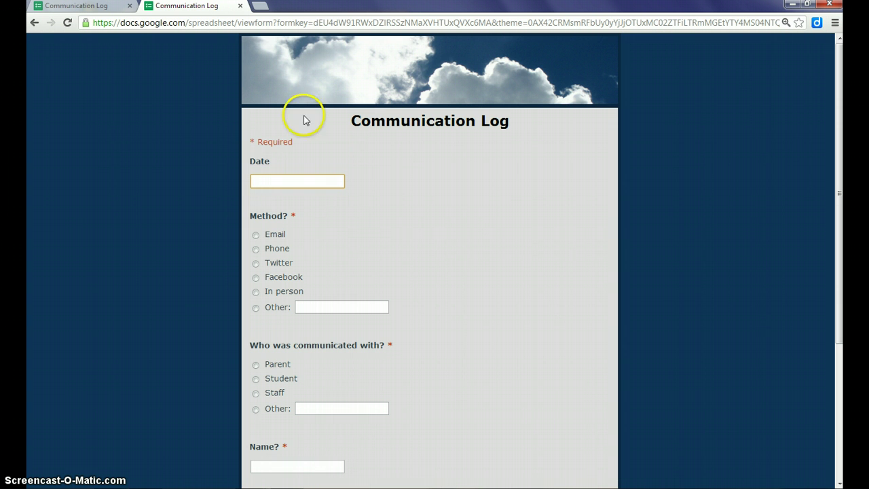
Step: In a new tab, go to Google Drive and open the newest 'Copy of Communication Log template' spreadsheet
click(260, 6)
click(268, 22)
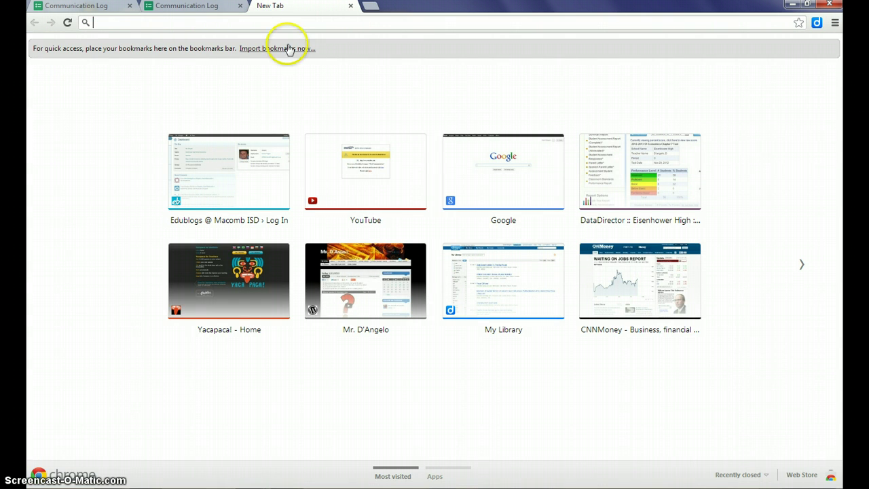
click(512, 193)
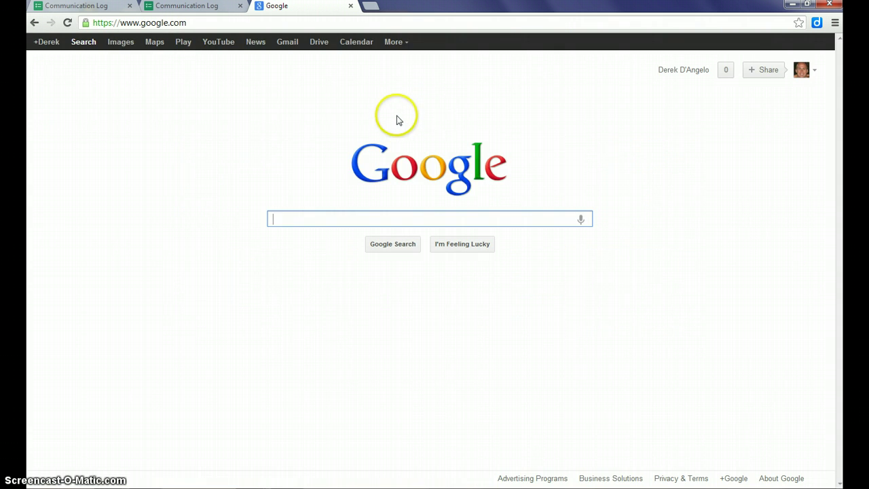
click(318, 42)
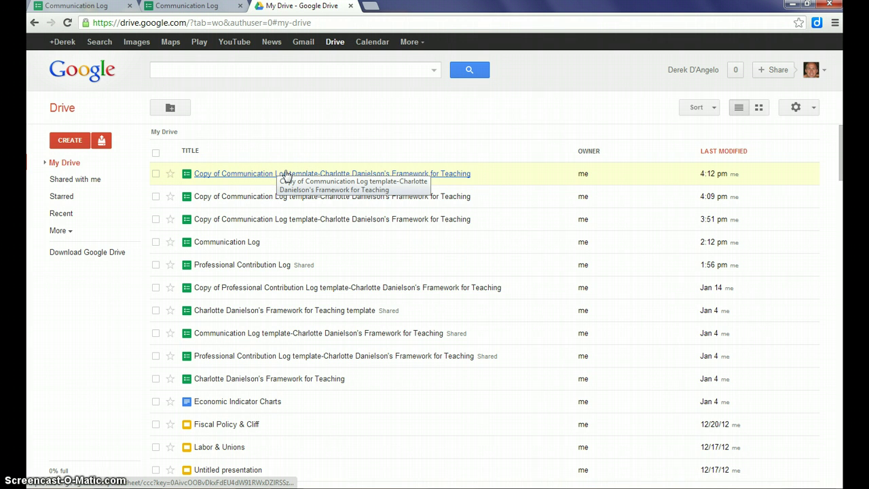
click(286, 174)
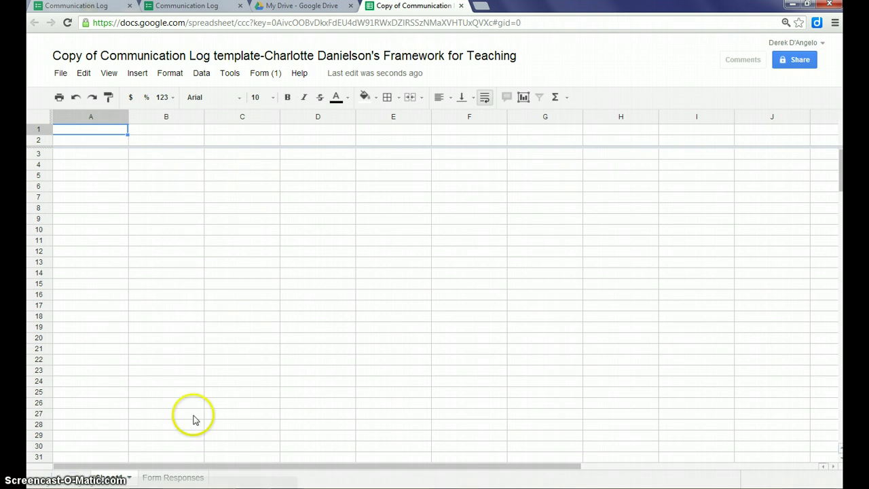
Step: Switch to the Form Responses sheet and check the File > Download as formats without downloading
click(174, 478)
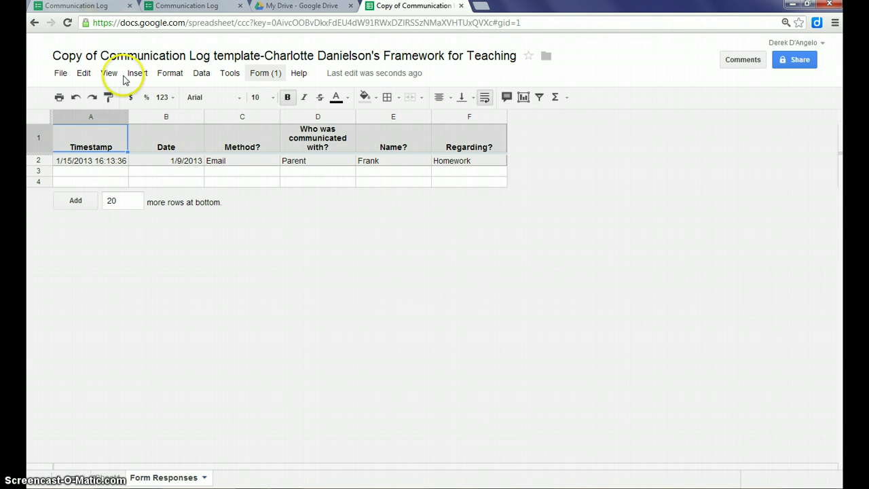
click(60, 73)
mouse_move(108, 251)
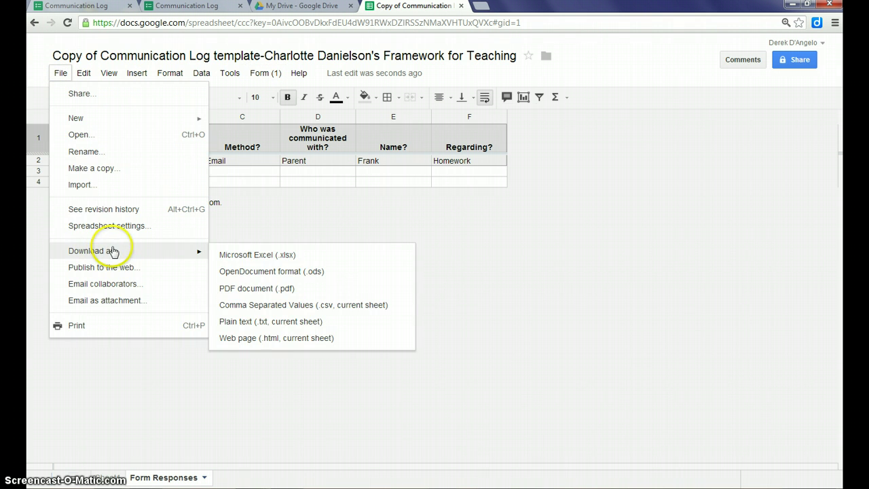
click(270, 218)
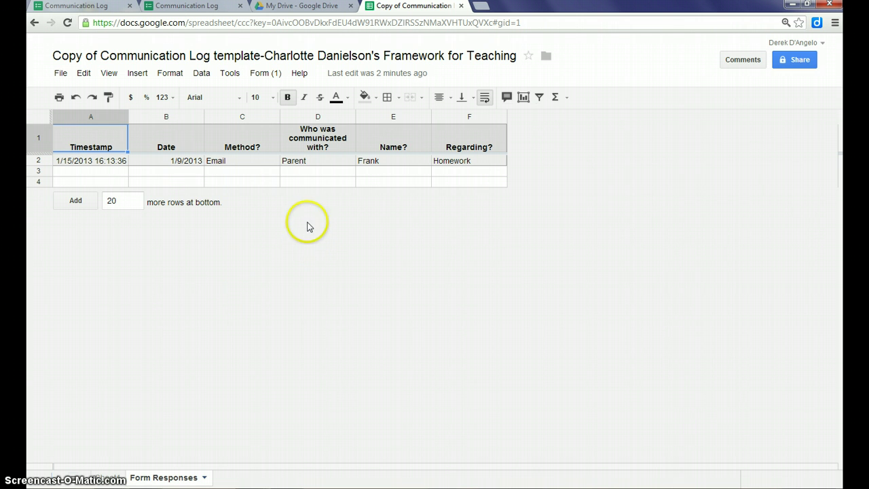
Step: Open the live form in its own tab via Form > Go to live form, then return to the spreadsheet
click(267, 73)
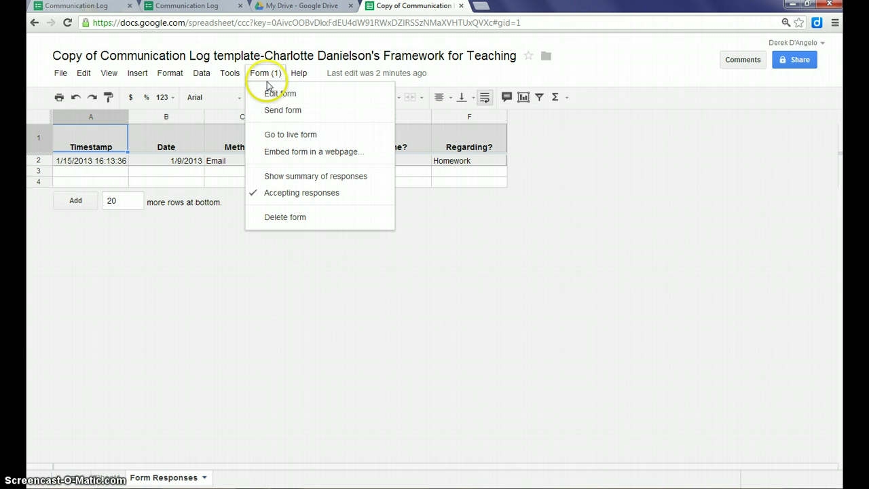
click(284, 135)
click(295, 179)
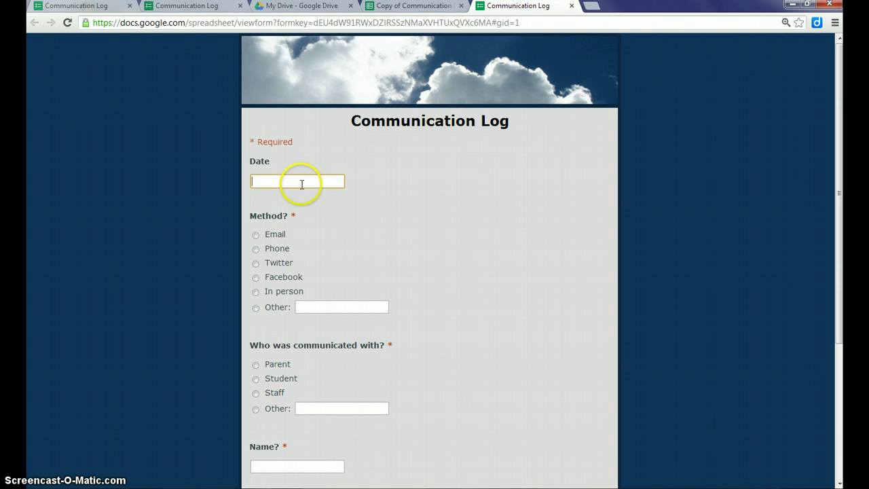
click(428, 8)
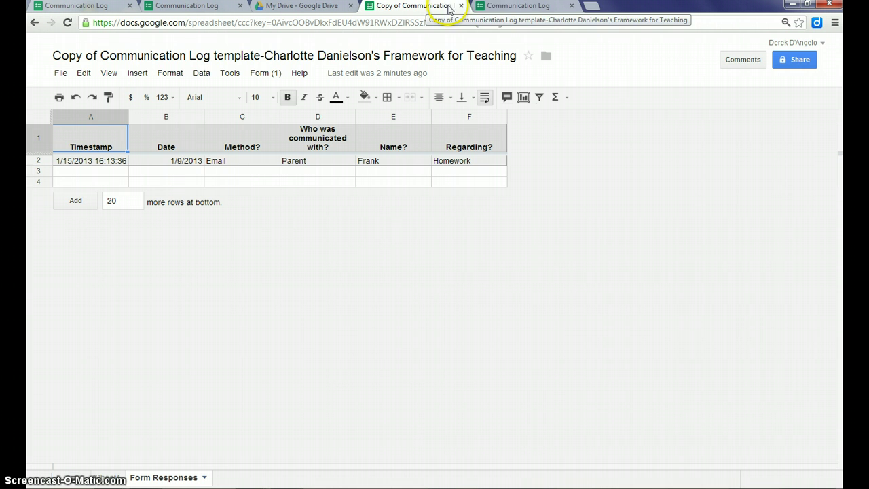
Step: On the live form, enter Date 1/11/2013, method Phone, contact Parent, and the contact's name
click(501, 8)
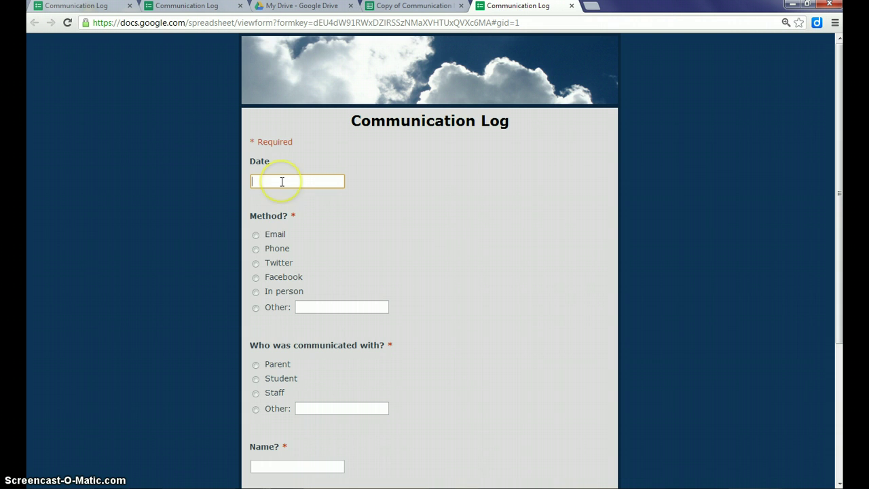
text(1/)
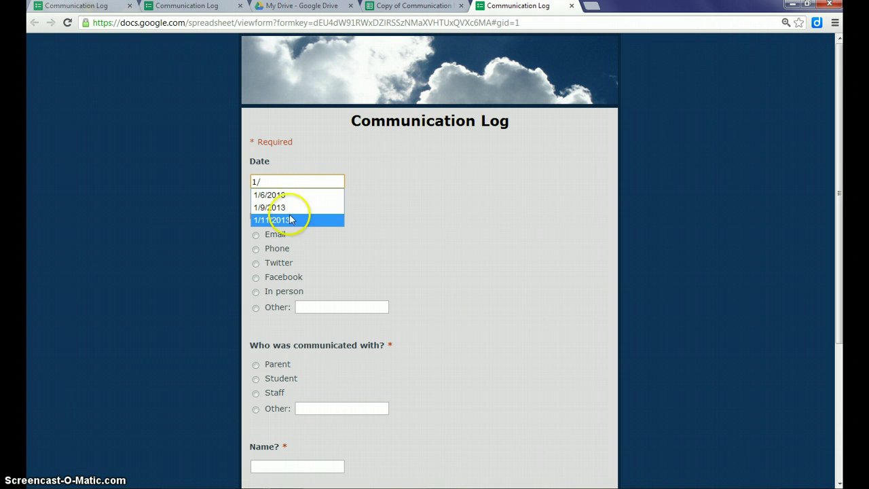
click(288, 222)
click(255, 249)
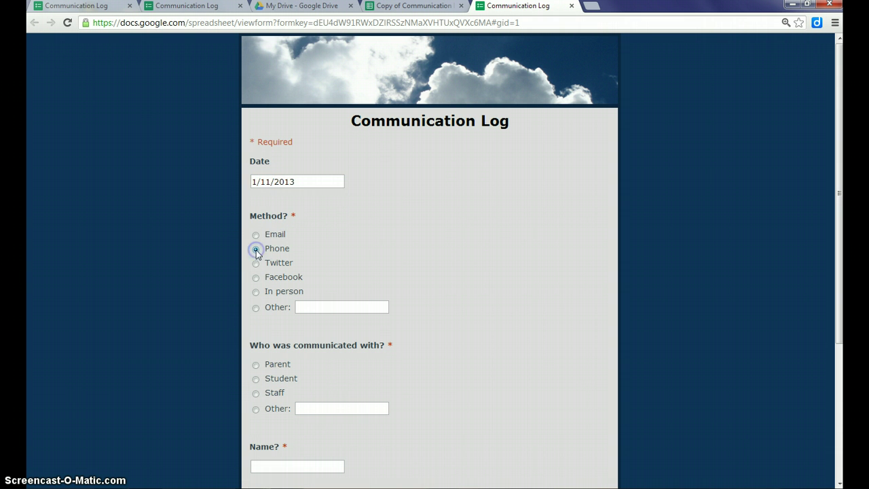
click(256, 365)
click(271, 466)
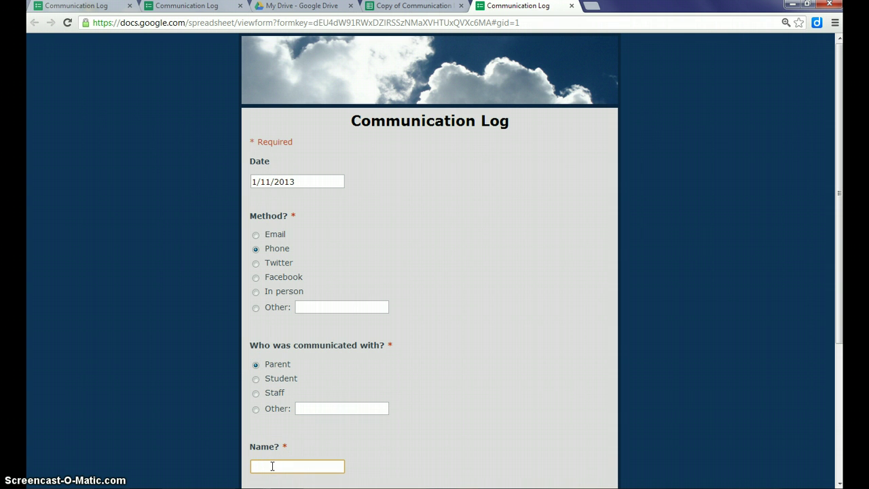
text(Johns)
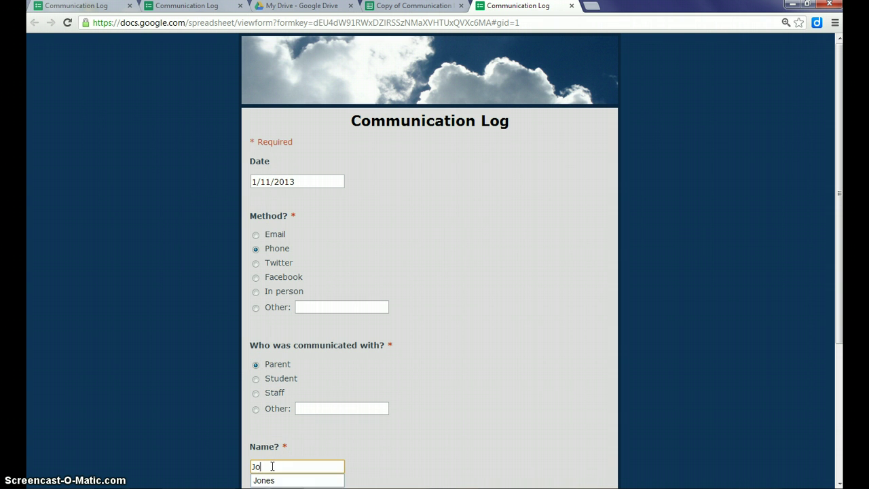
Step: Complete the entry with Absence as topic, submit it, and load a fresh blank form
click(240, 417)
scroll(238, 415, down, 3)
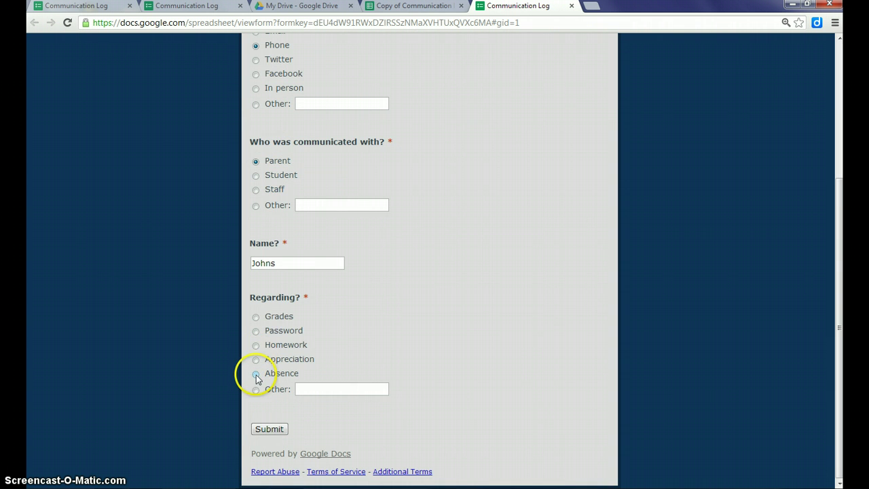
click(267, 430)
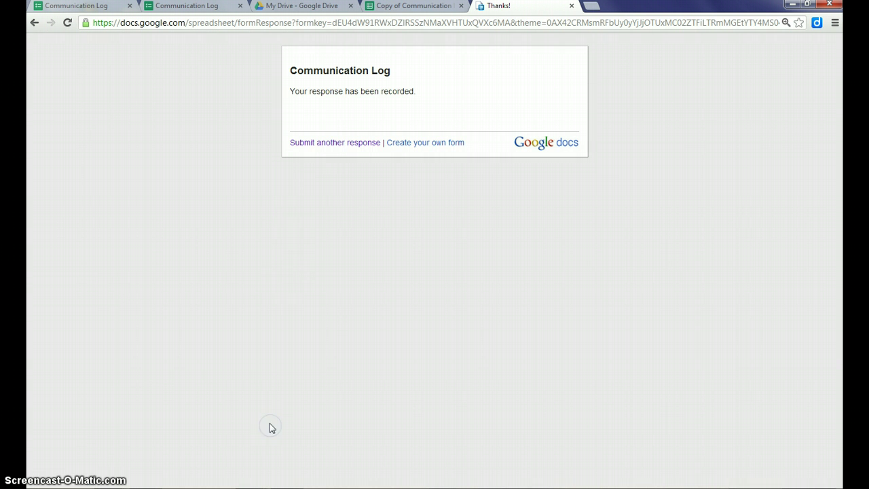
click(350, 144)
Step: Switch to the spreadsheet tab to see the 1/11/2013 Phone/Absence response in row 3
click(409, 8)
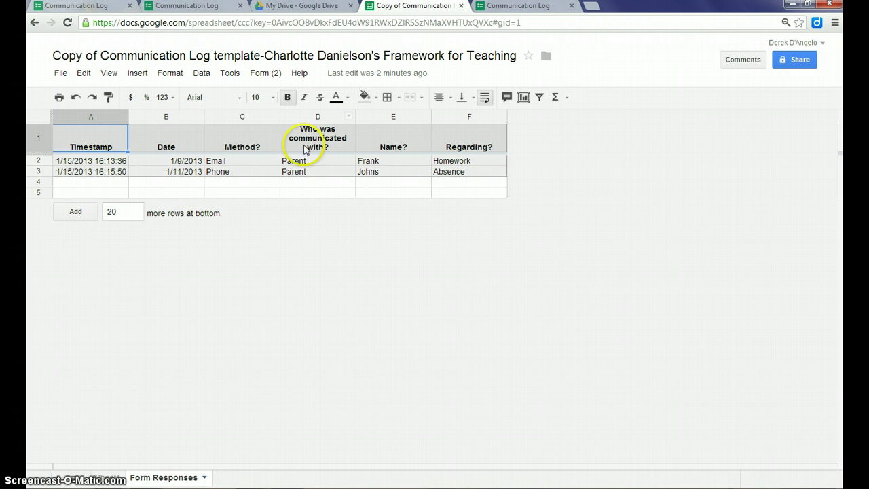